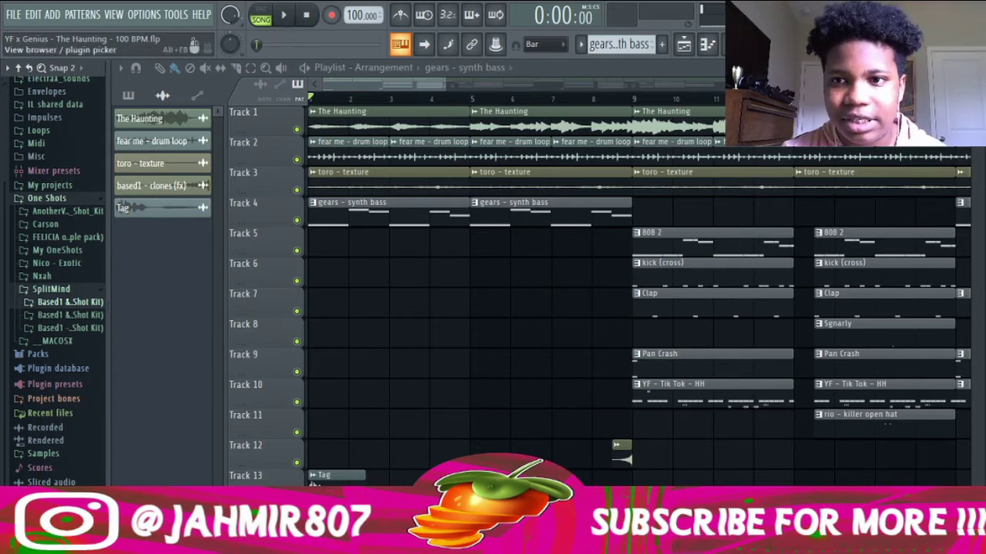
Examine the fear me - drum loop track and its effects in the mixer, and play the arrangement from the start
key(F9)
click(336, 267)
key(space)
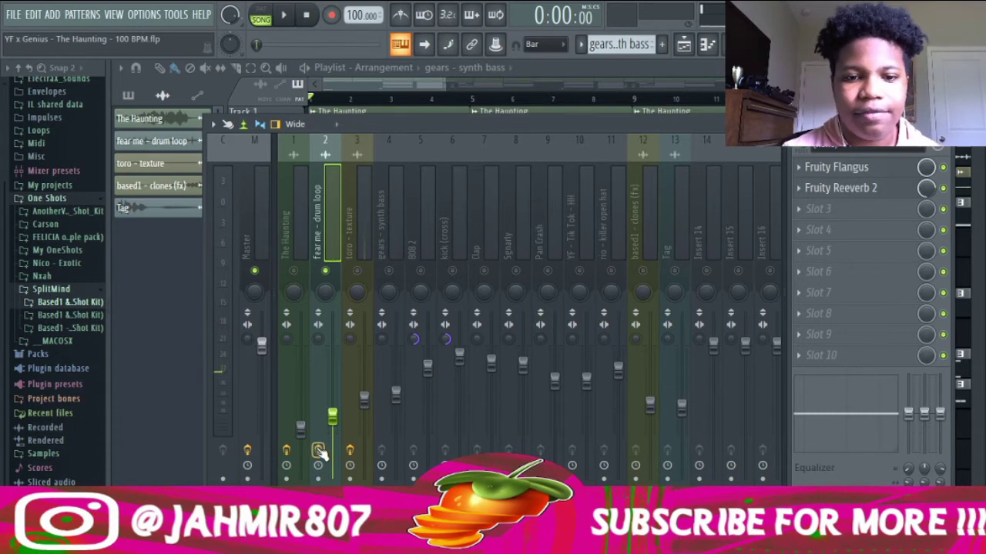
key(F9)
key(space)
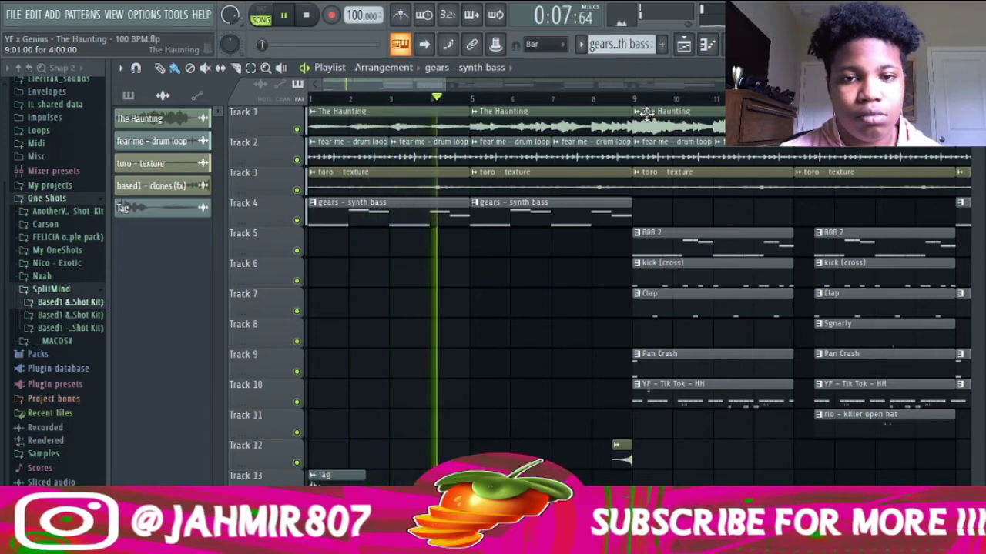
Stop the intro playback and play the arrangement from bar 5 into the drum section
key(space)
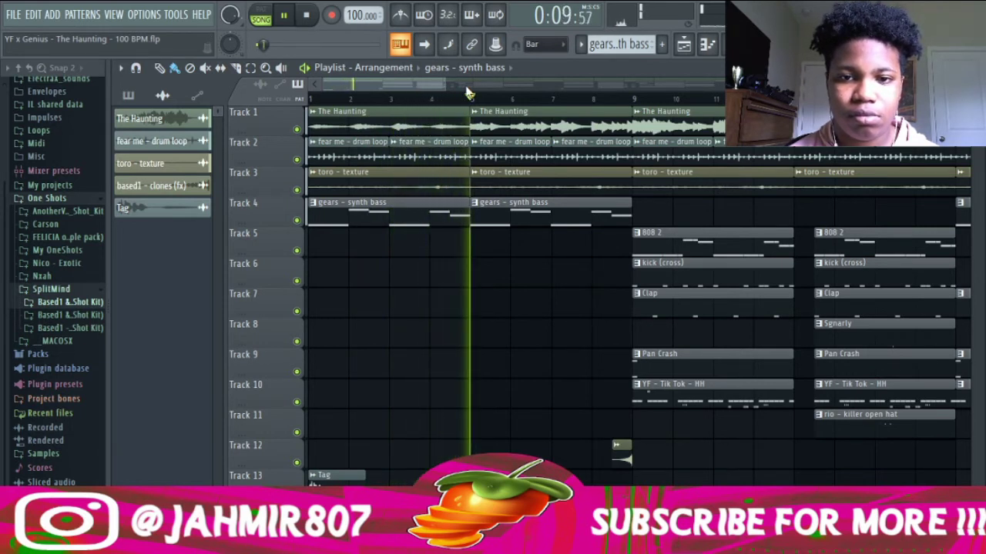
key(space)
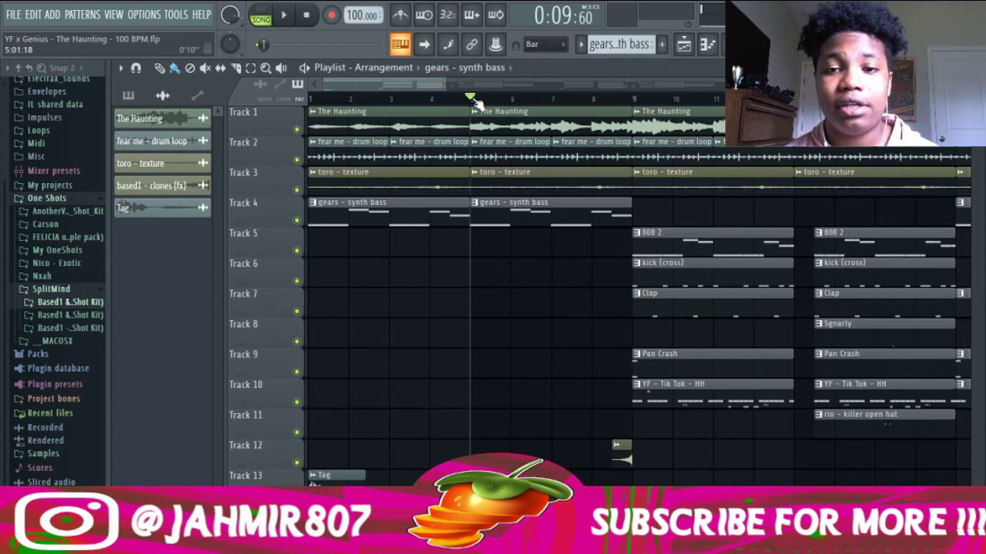
key(space)
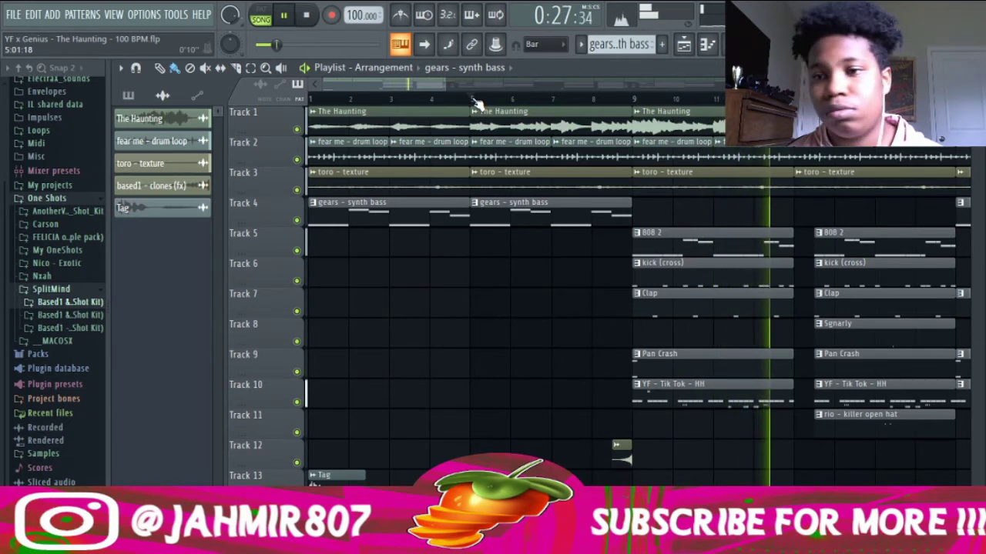
key(space)
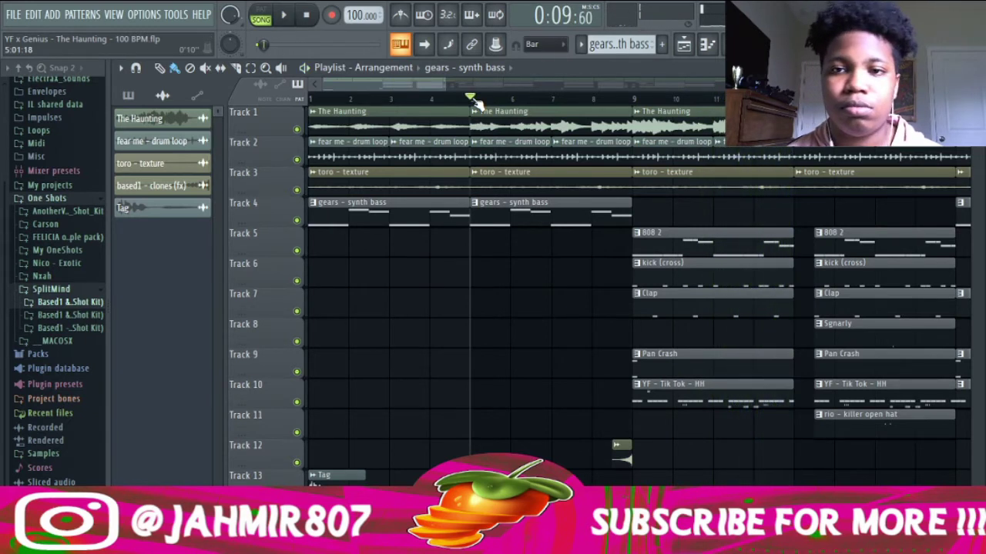
Examine the gears - synth bass notes in the piano roll and play the arrangement from bar 5 up to the drop
key(F7)
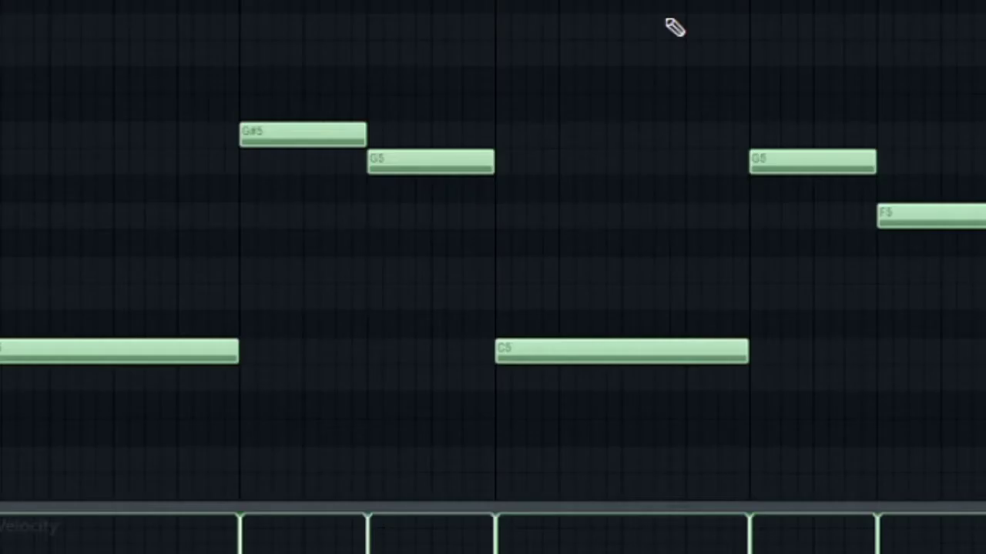
key(space)
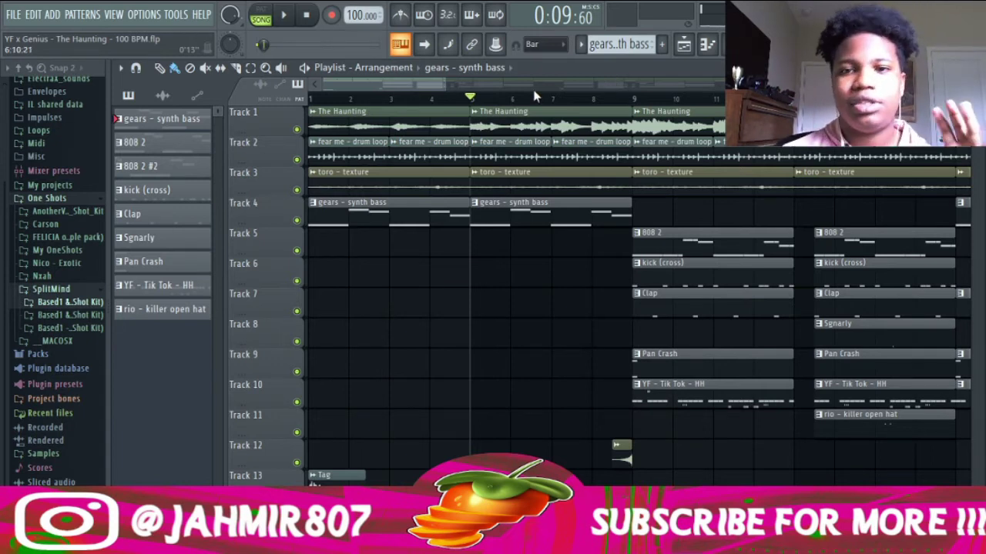
drag(411, 80, 427, 79)
key(space)
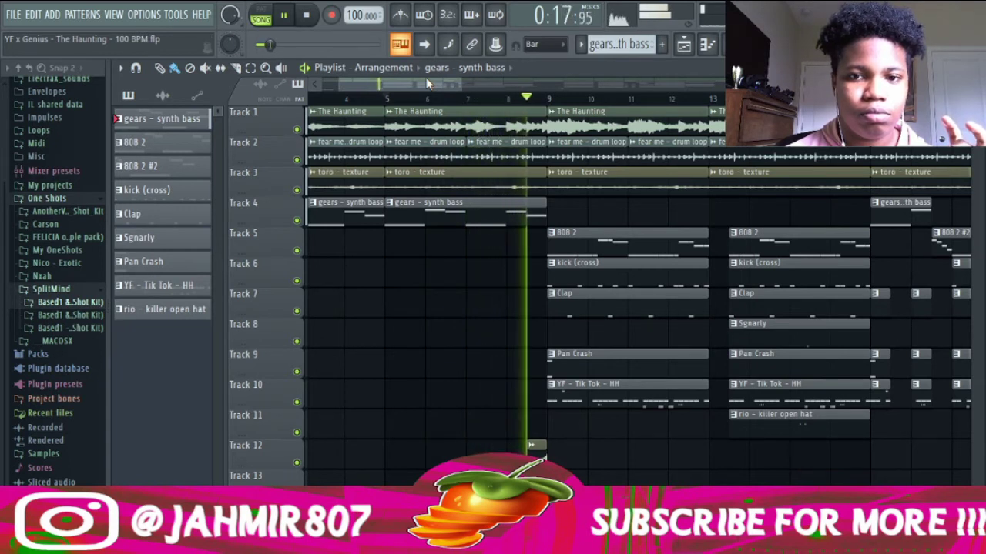
key(space)
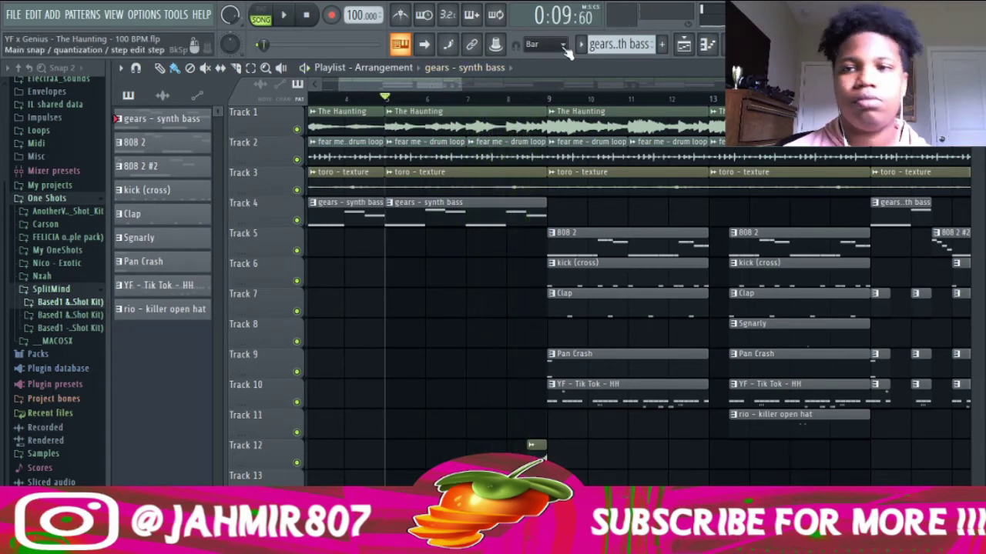
Solo Track 5 and play the first 808 2 pattern from bar 9 with its notes open in the piano roll
click(471, 14)
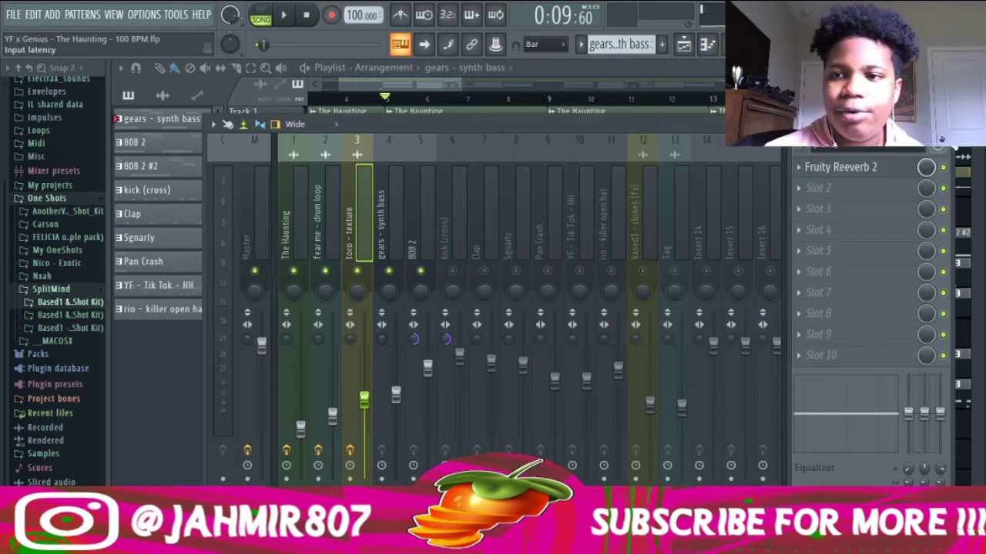
click(949, 117)
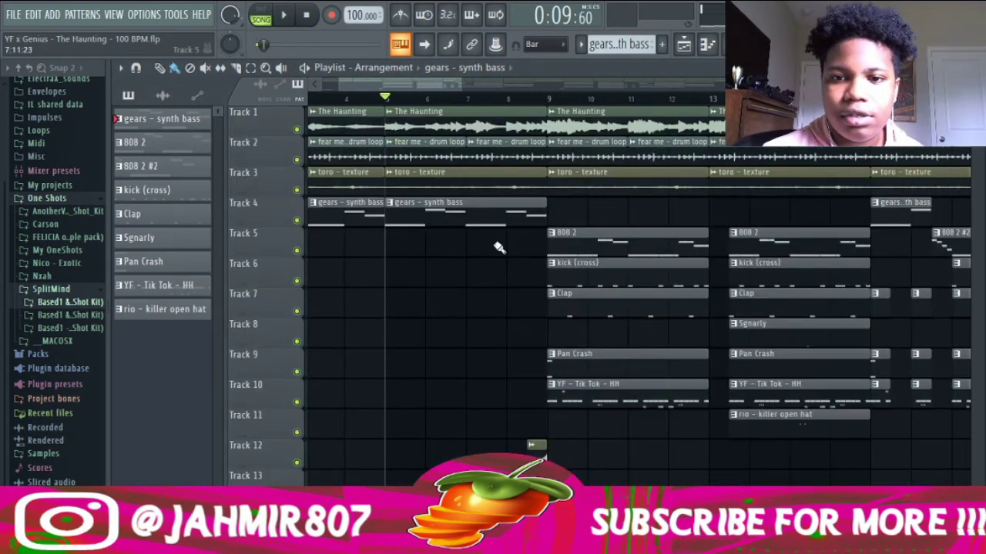
ctrl+click(296, 251)
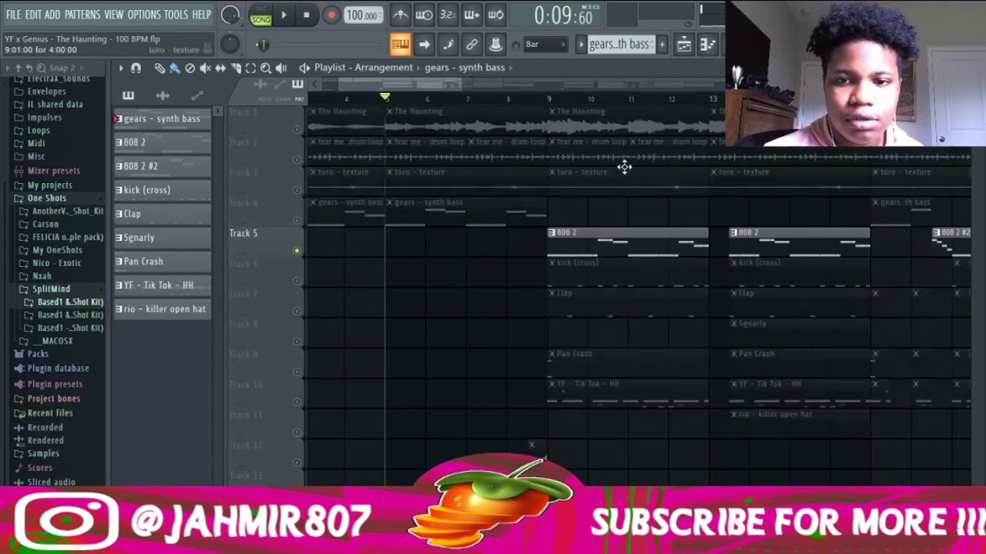
double_click(576, 235)
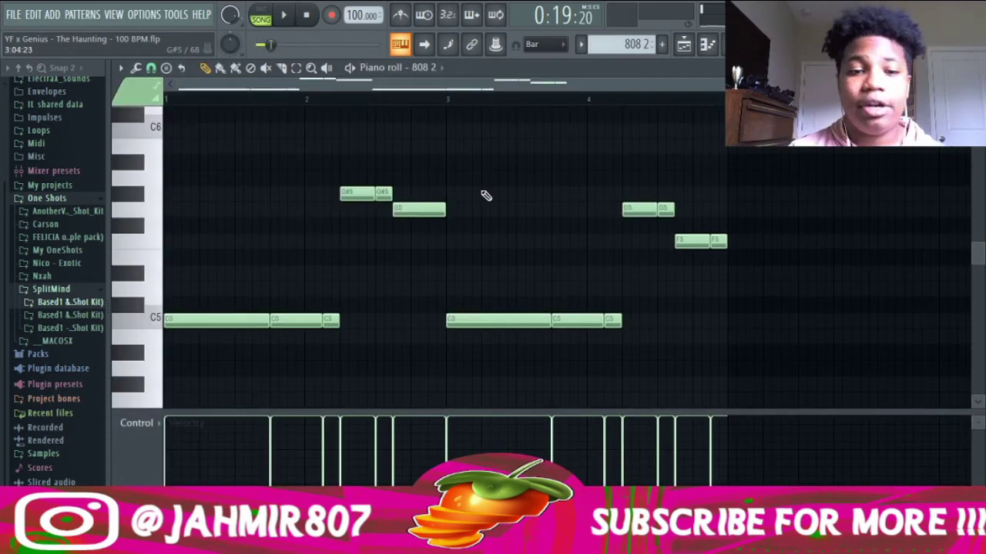
key(space)
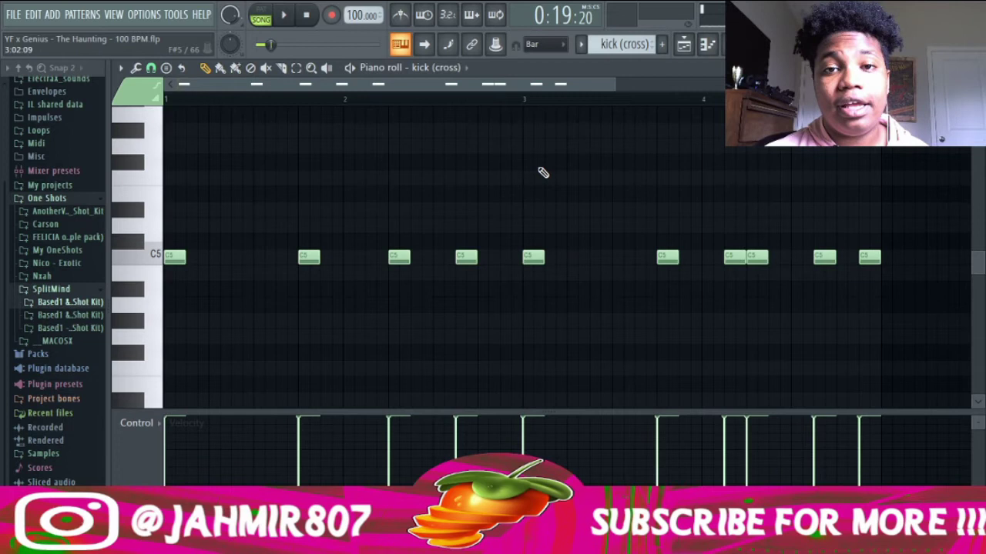
Play the soloed kick (cross) pattern from bar 9 while viewing its notes, and return to the playlist
key(space)
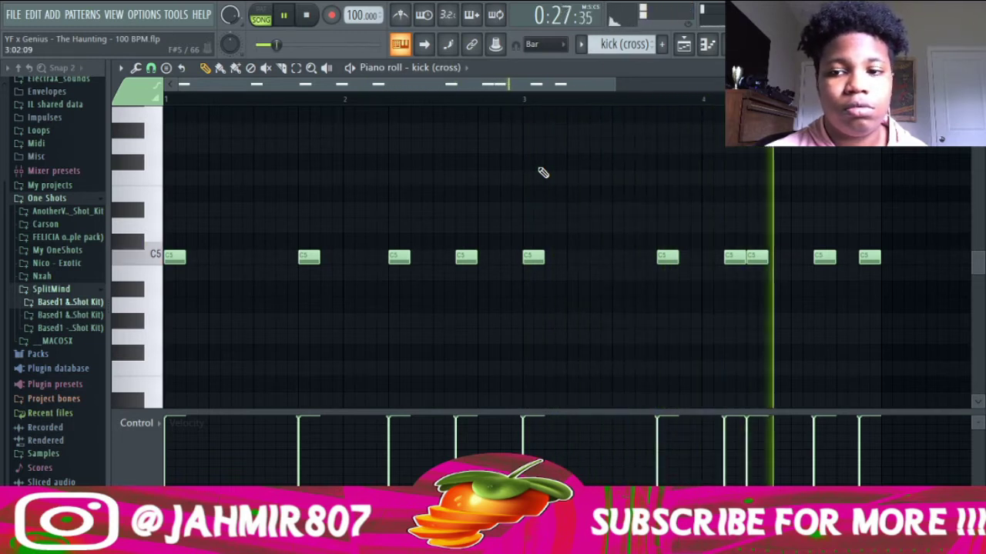
key(space)
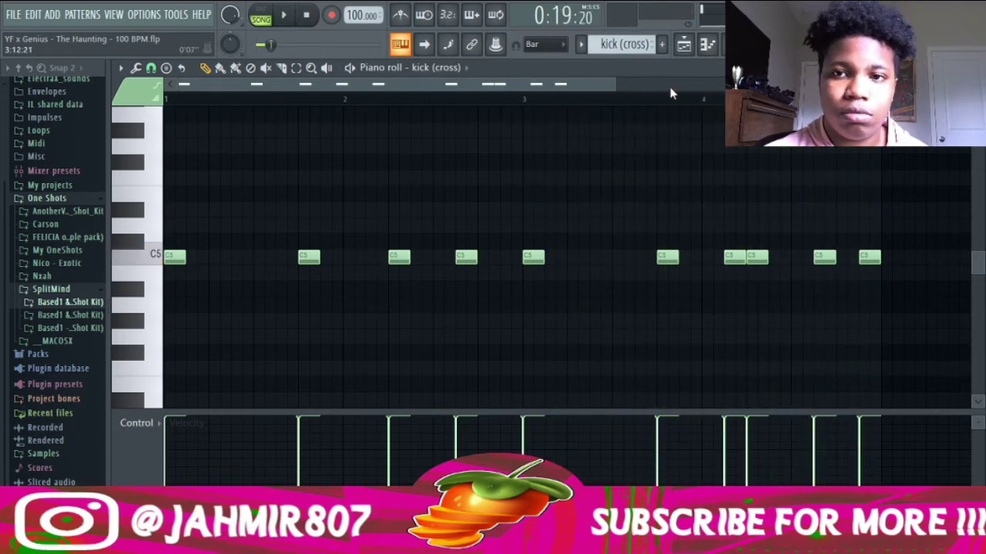
click(707, 44)
click(708, 43)
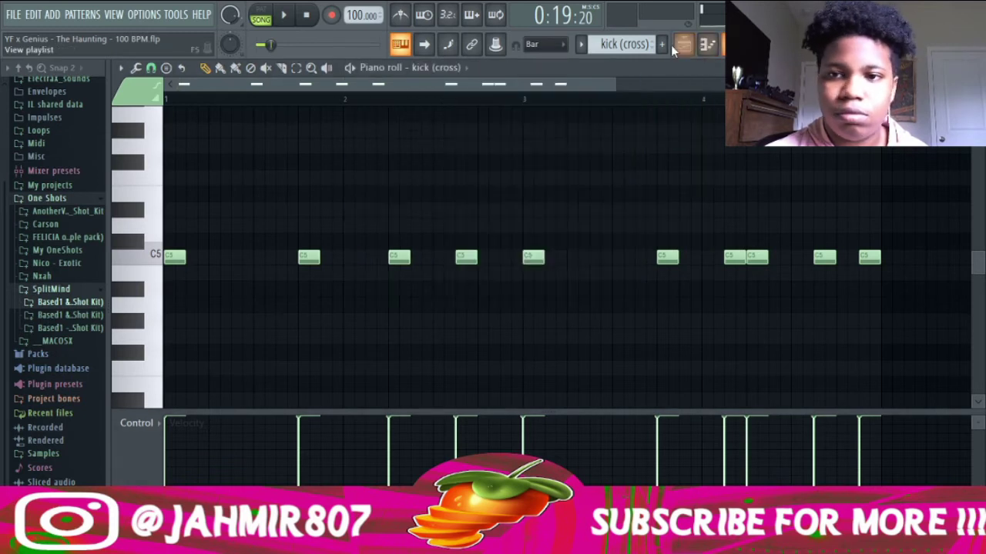
click(683, 44)
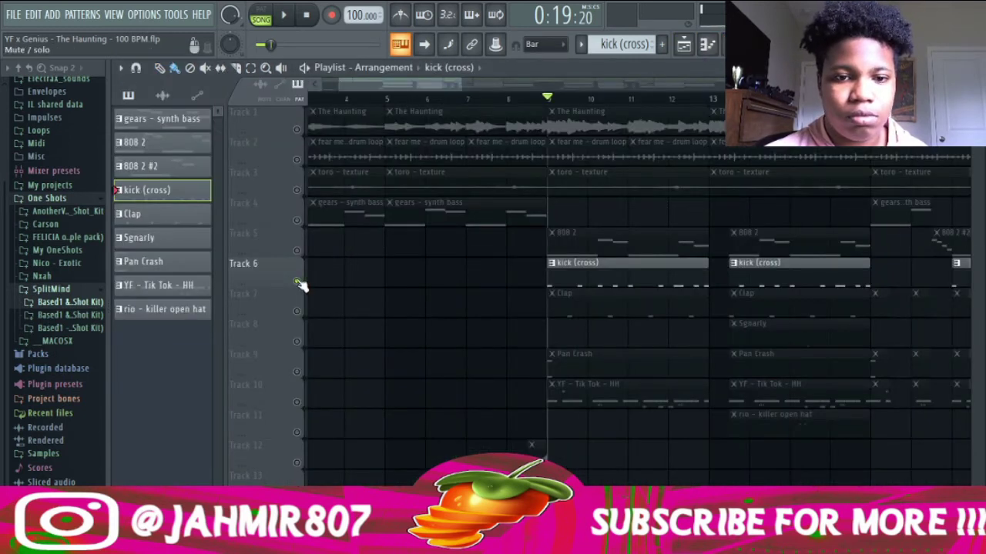
Solo Track 7 and play the Clap pattern with its notes shown from bar 1 in the piano roll
right_click(297, 312)
double_click(612, 308)
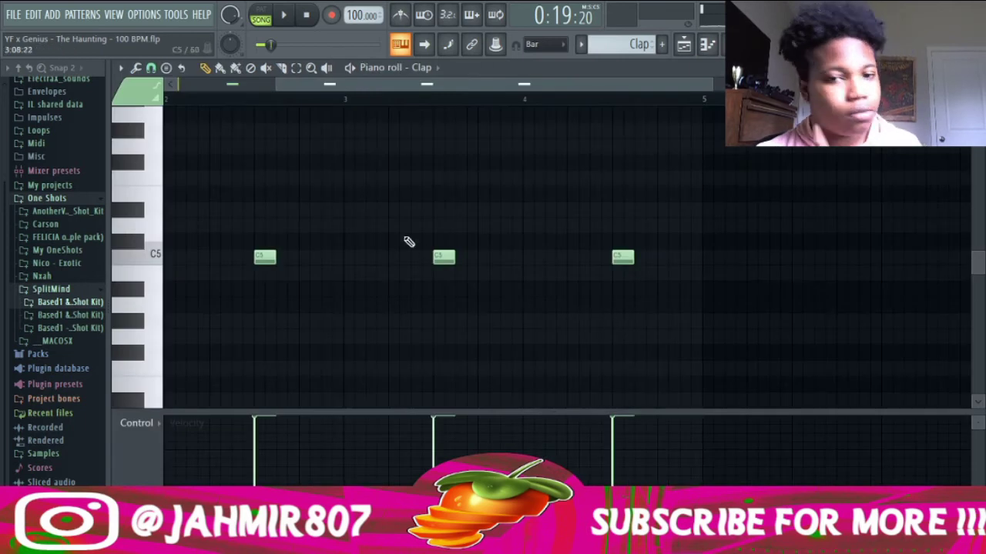
drag(403, 83, 200, 114)
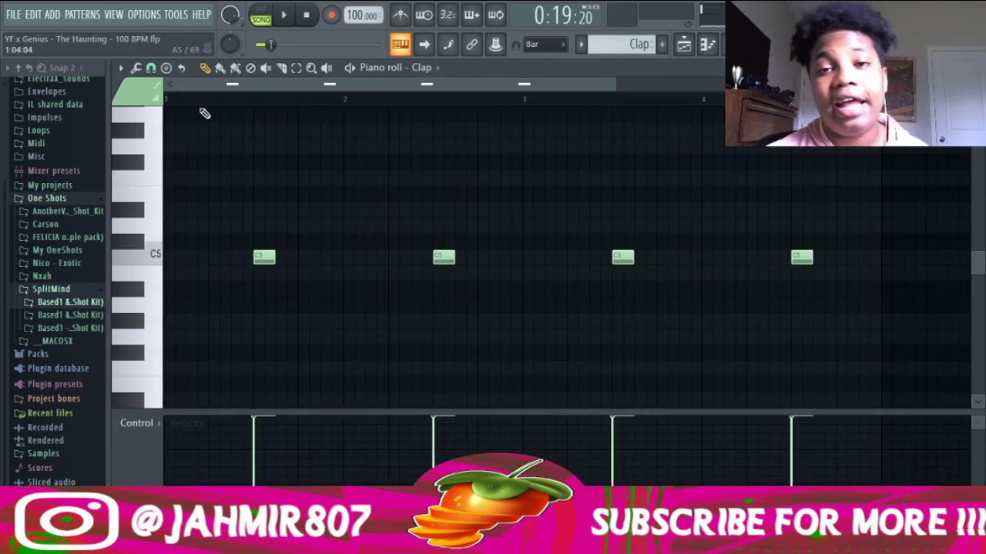
key(space)
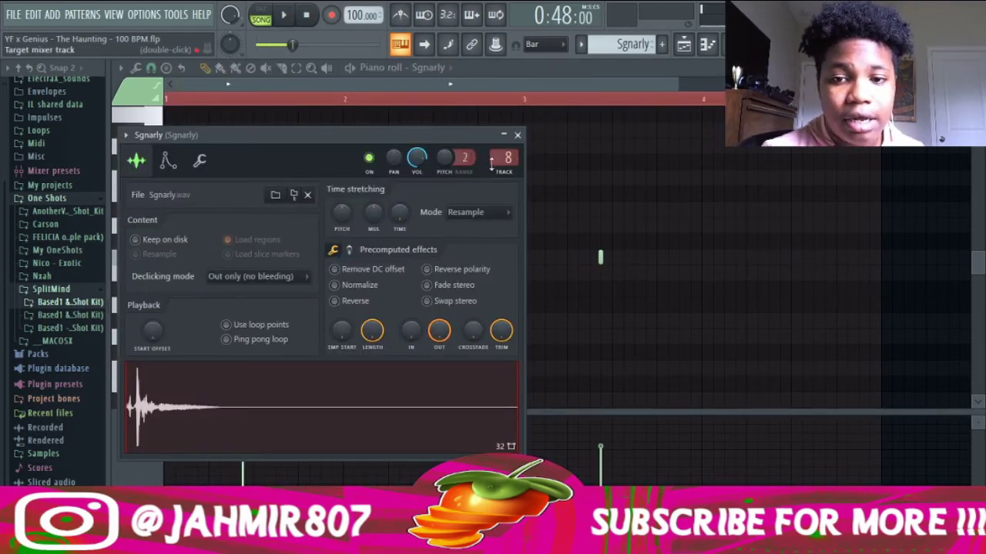
Close the Sgnarly sample settings and audition the Sgnarly, Pan Crash, YF - Tik Tok - HH and rio - killer open hat patterns
click(518, 136)
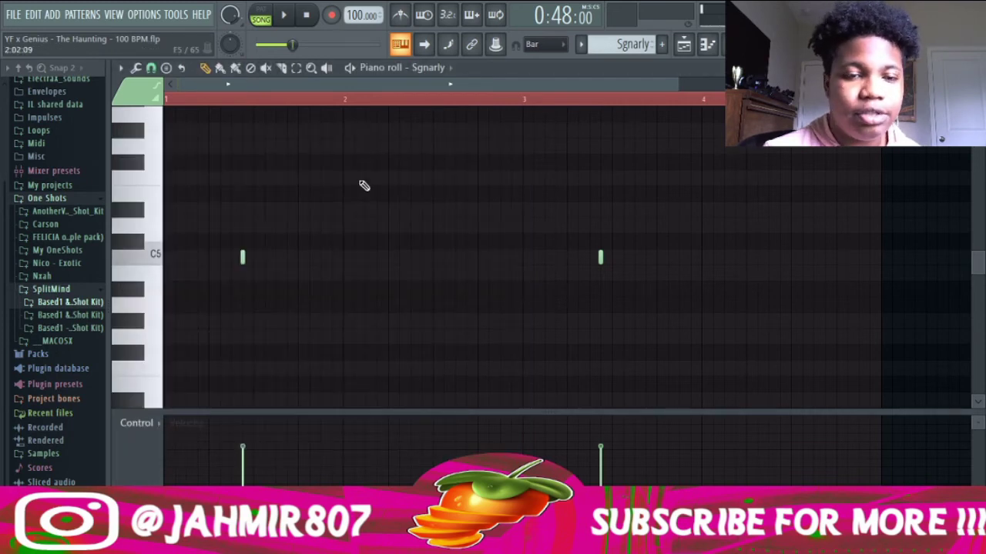
key(space)
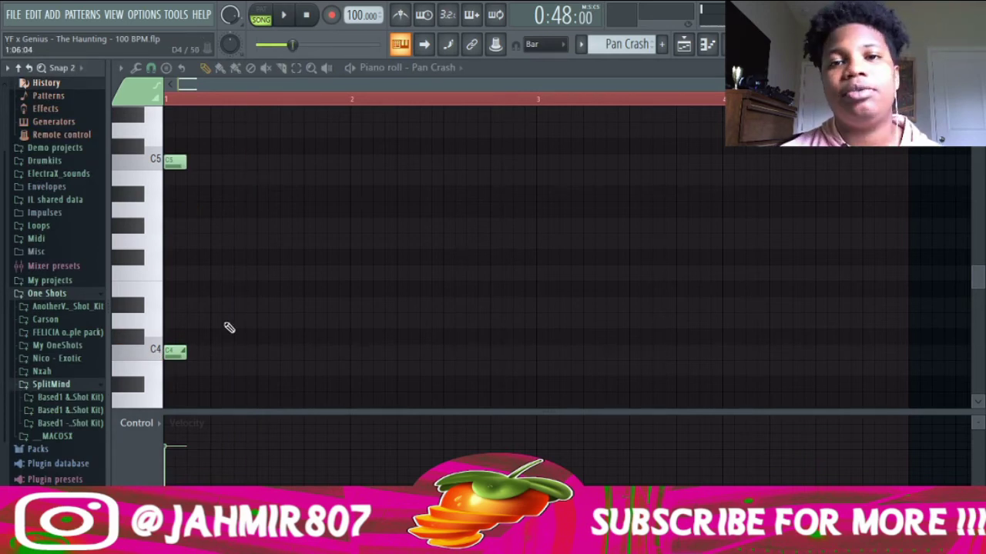
key(space)
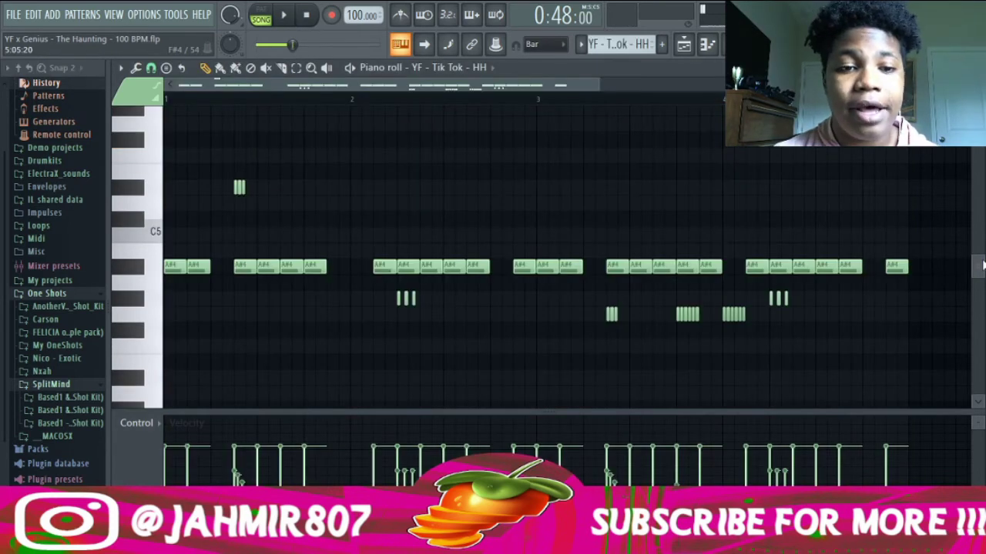
key(space)
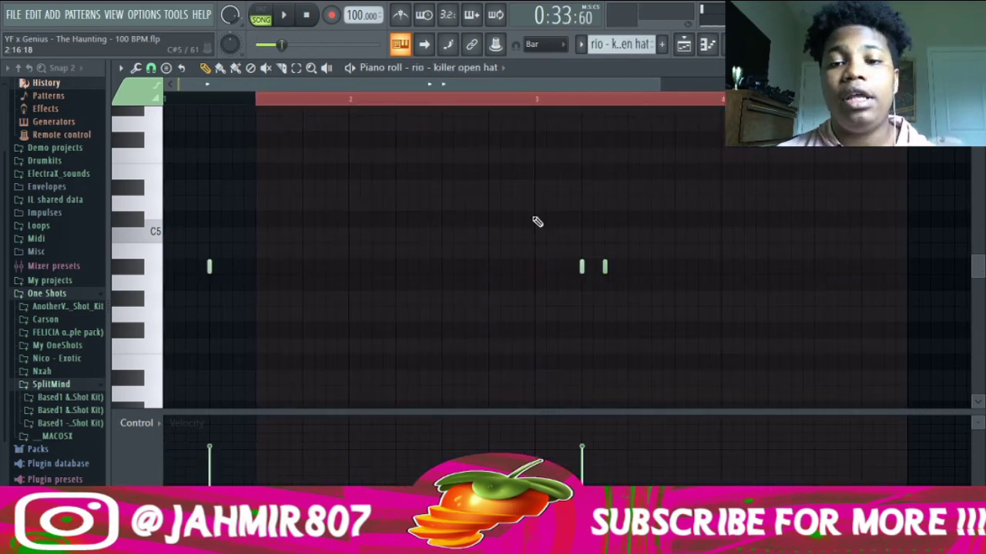
key(space)
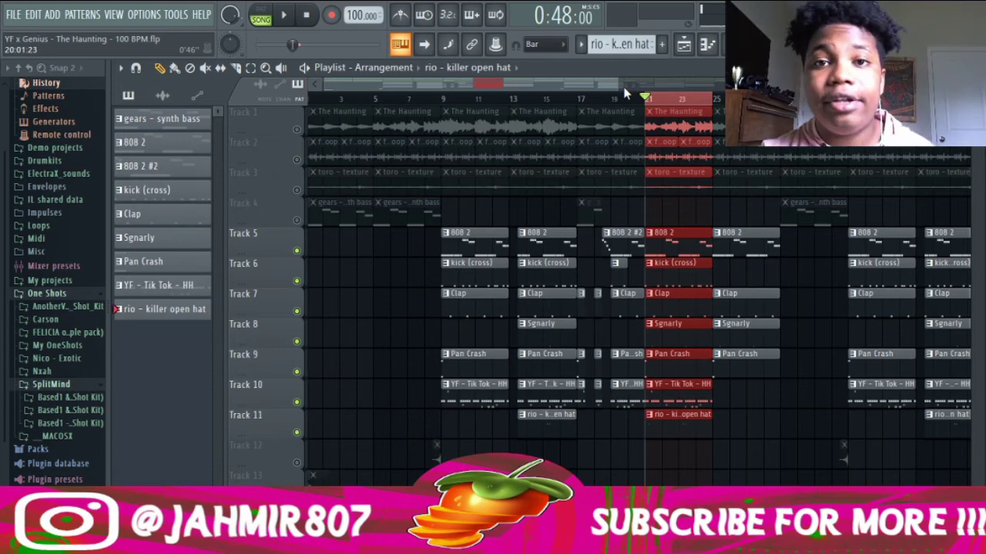
Play the combined drum tracks from bar 21, the soloed Tag clip, and the full arrangement
key(space)
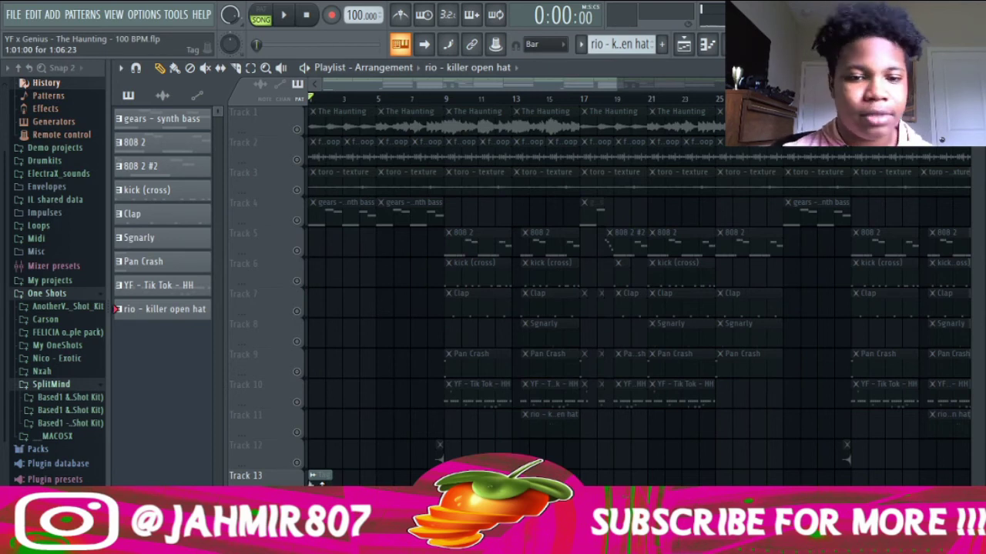
key(space)
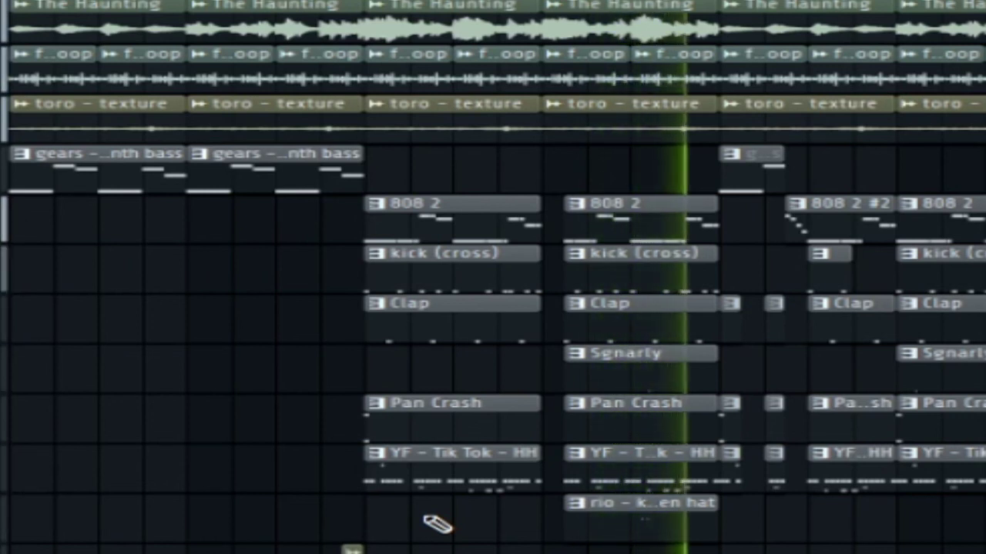
key(space)
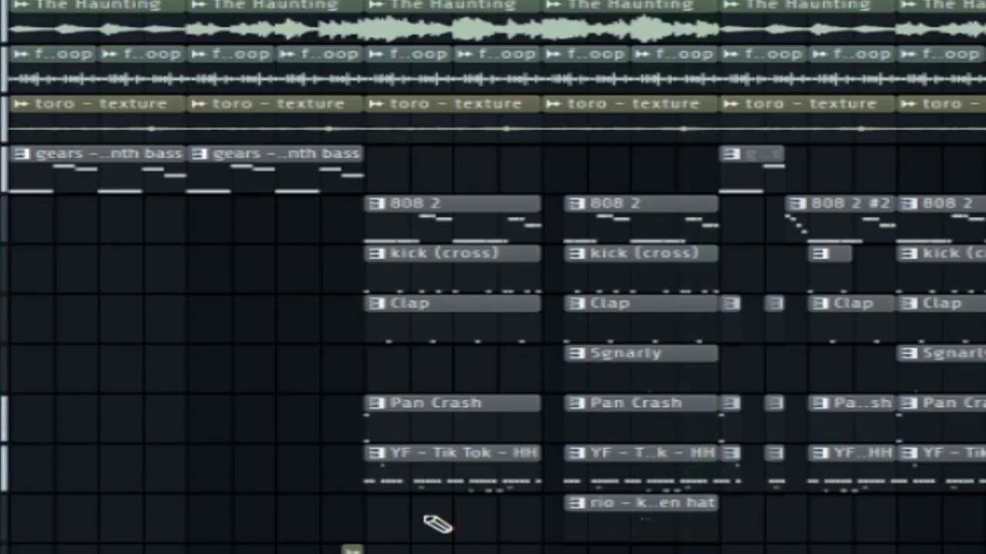